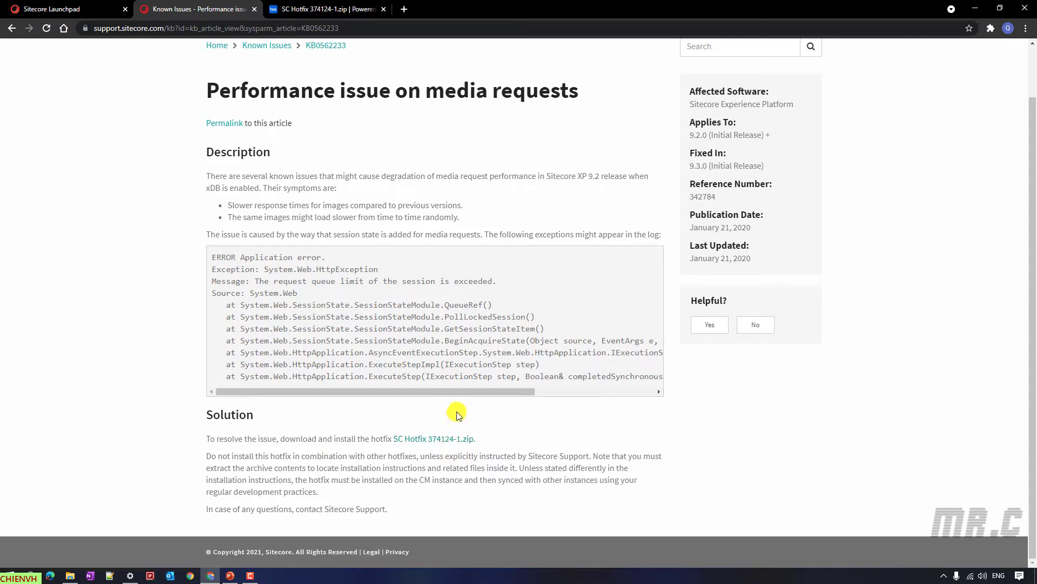
- Switch to the Box share page for SC Hotfix 374124-1.zip to view its contents
click(340, 7)
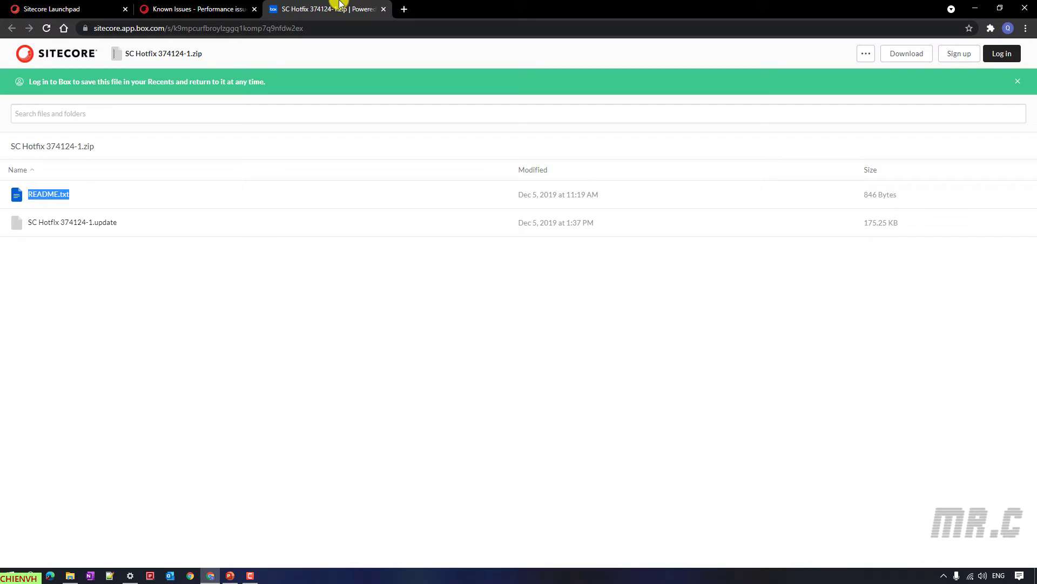
- Minimize the browser and open the Sitecore Hotfix folder from the desktop
click(258, 246)
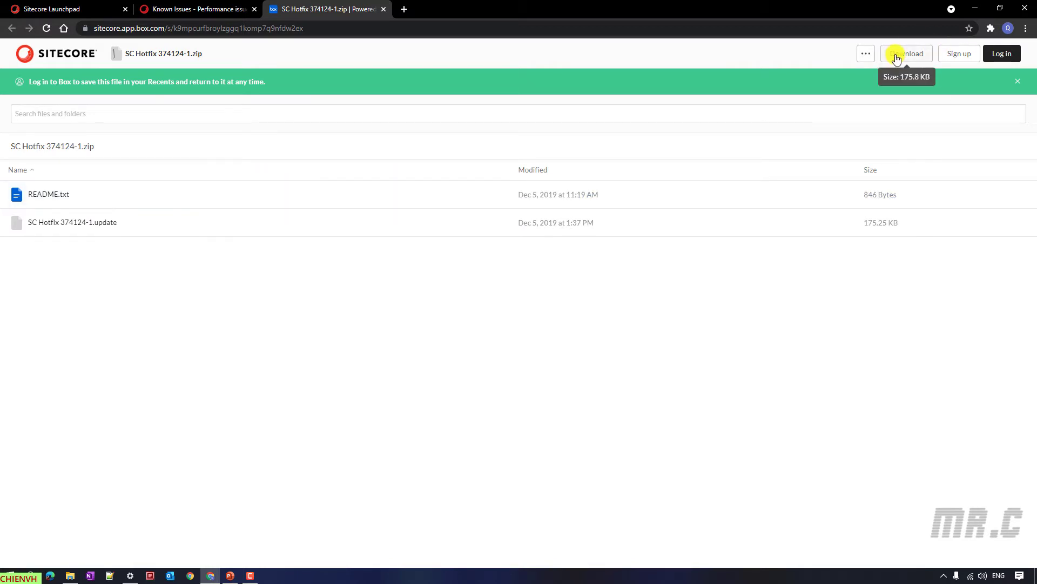
click(975, 8)
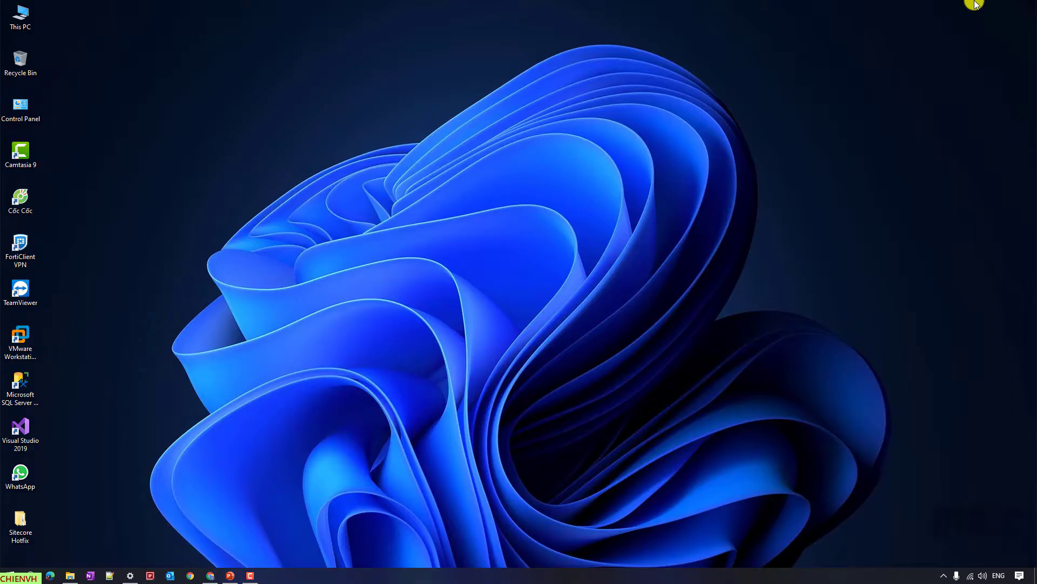
double_click(25, 523)
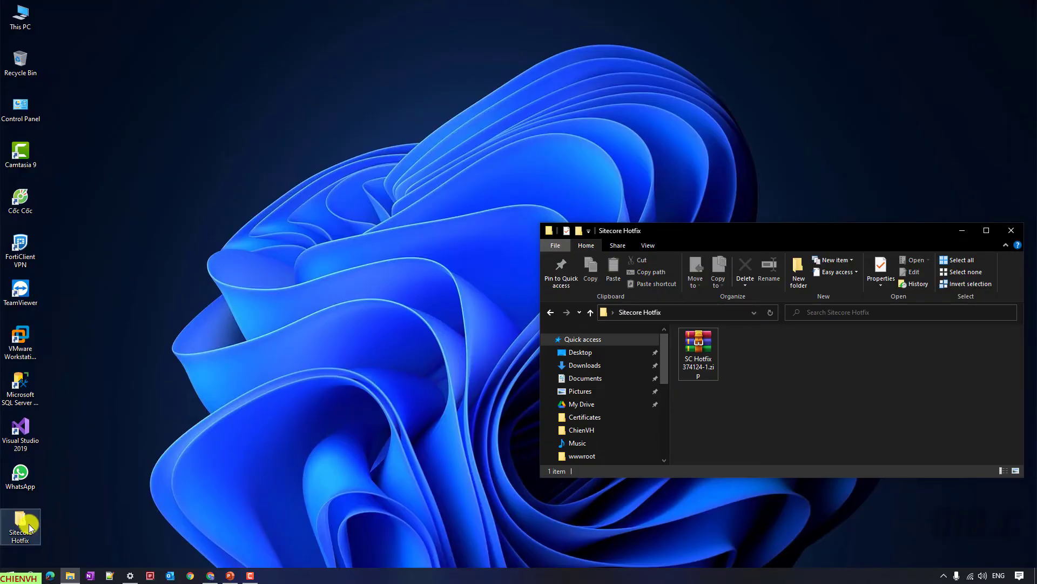
drag(882, 238, 490, 149)
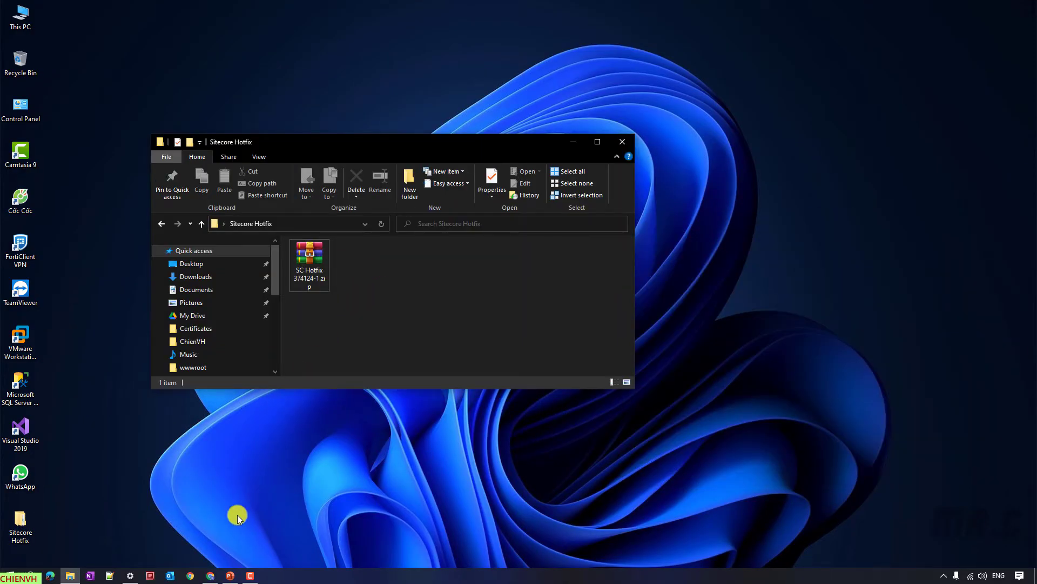
- Return to the KB article and highlight the note about installing on the CM instance
click(210, 576)
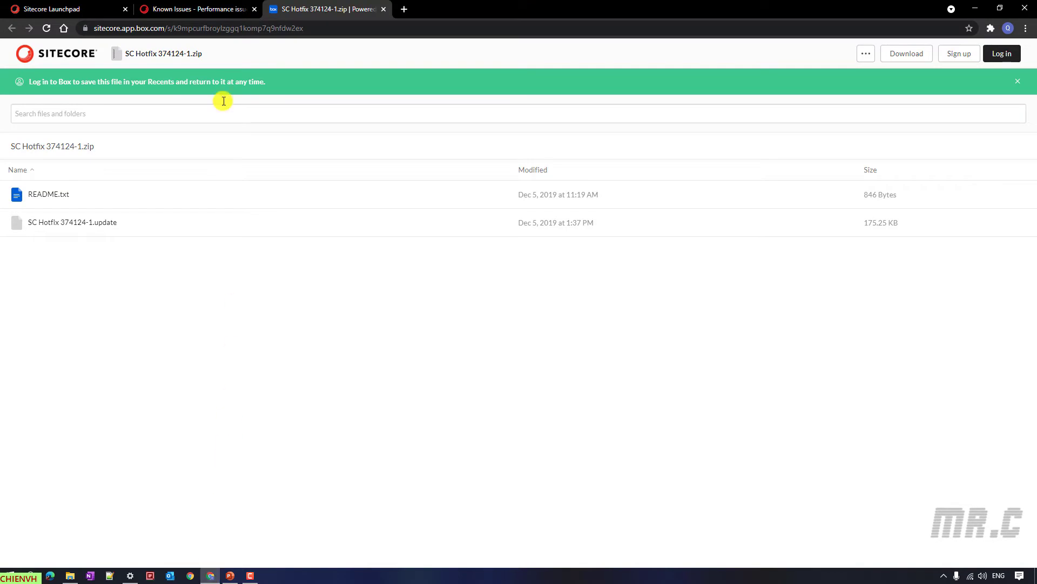
click(220, 7)
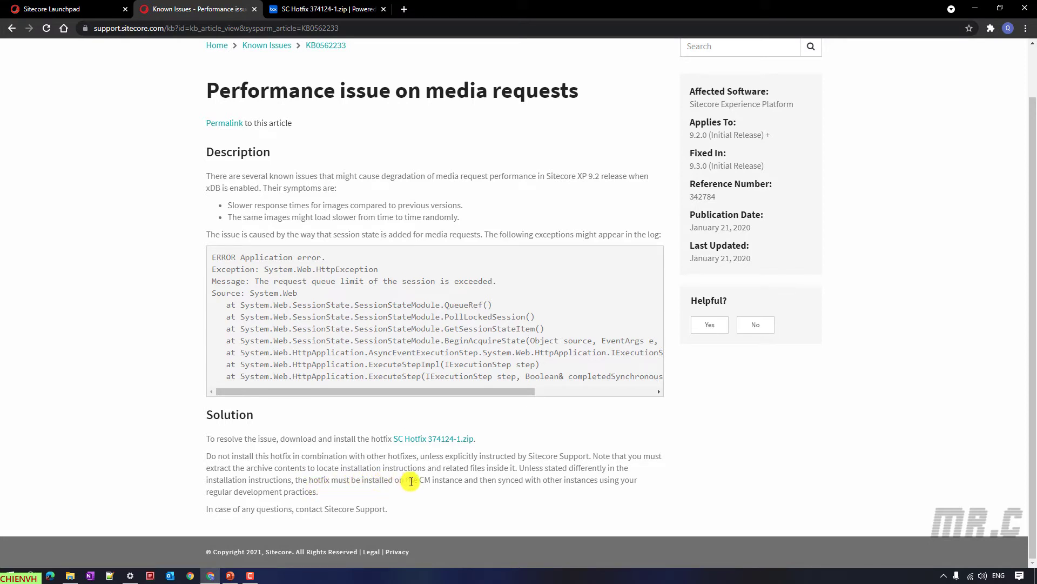
drag(418, 480, 328, 492)
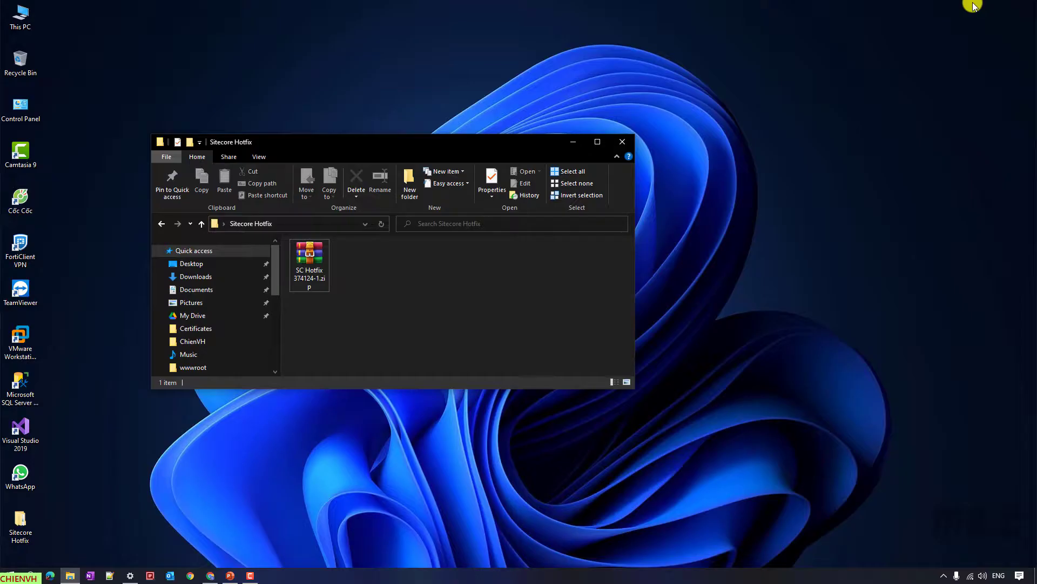
- Hide the browser again, then reposition and enlarge the Sitecore Hotfix folder window
click(976, 8)
drag(532, 143, 504, 79)
drag(606, 330, 723, 443)
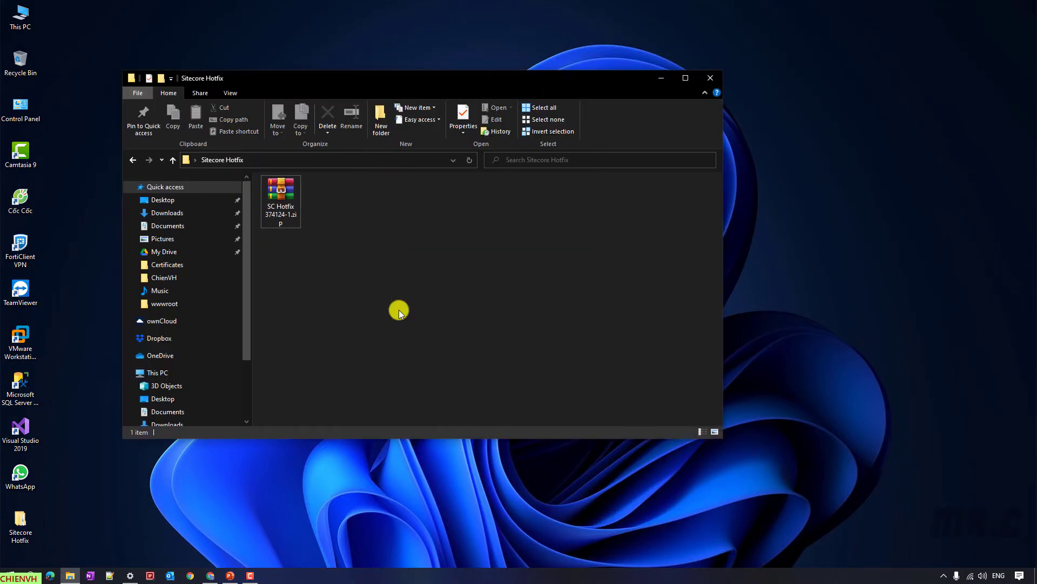
- Extract SC Hotfix 374124-1.zip into a new folder and open its README.txt
click(286, 198)
right_click(284, 196)
click(338, 228)
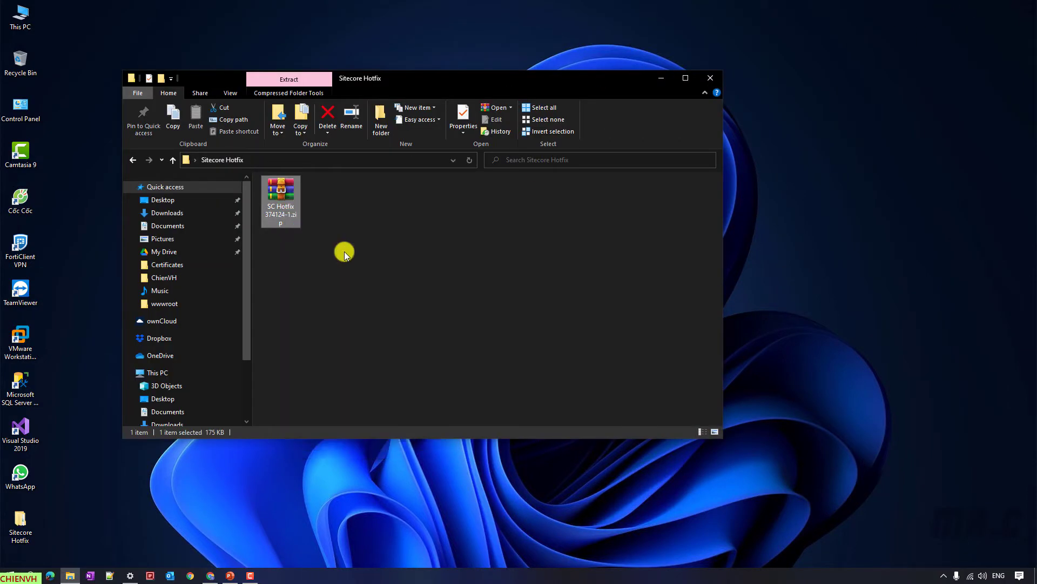
click(550, 408)
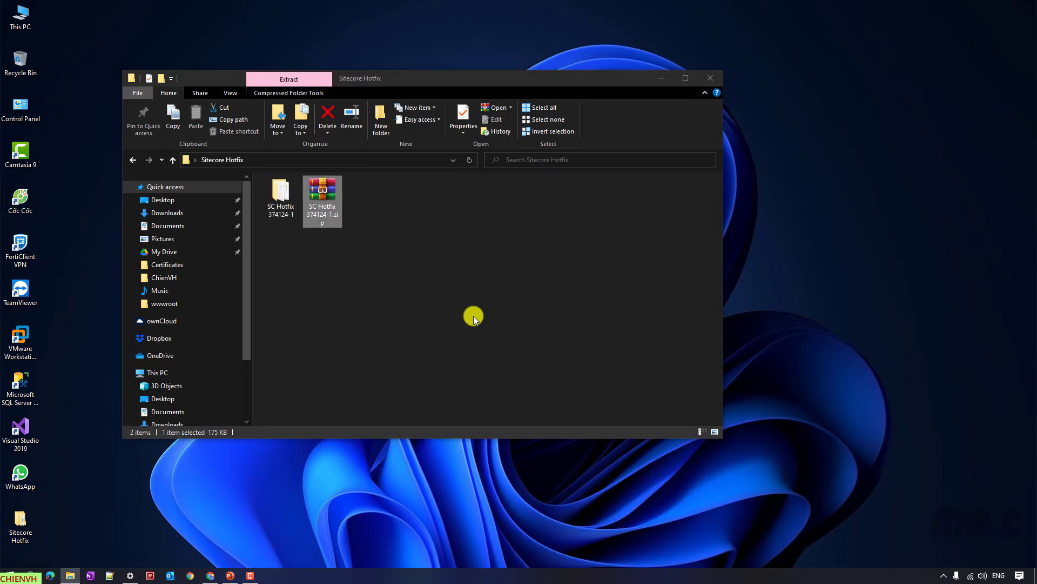
double_click(279, 190)
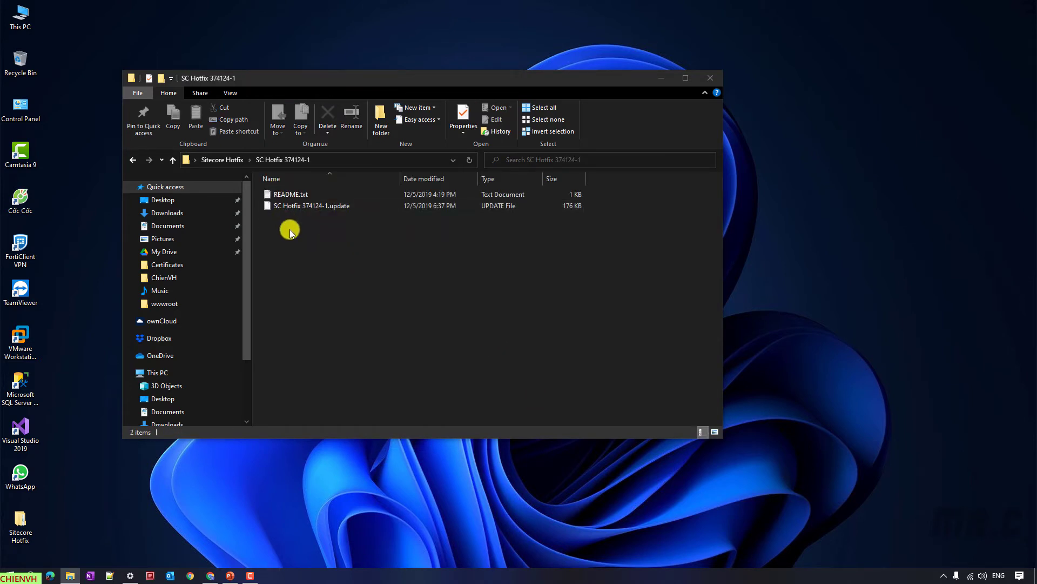
double_click(291, 194)
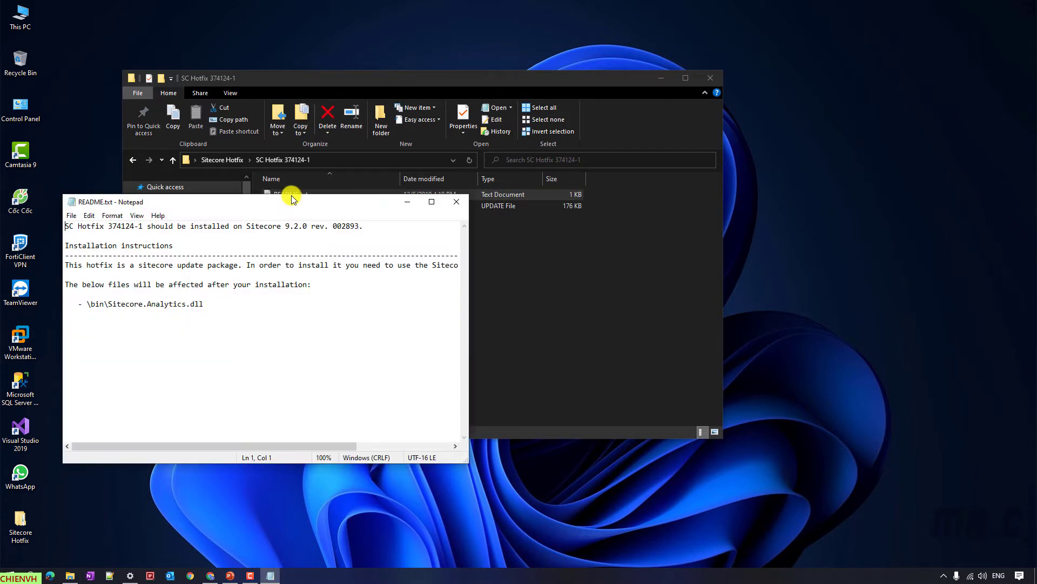
- Maximize the README, highlight the affected Sitecore.Analytics.dll line, then close Notepad
click(431, 202)
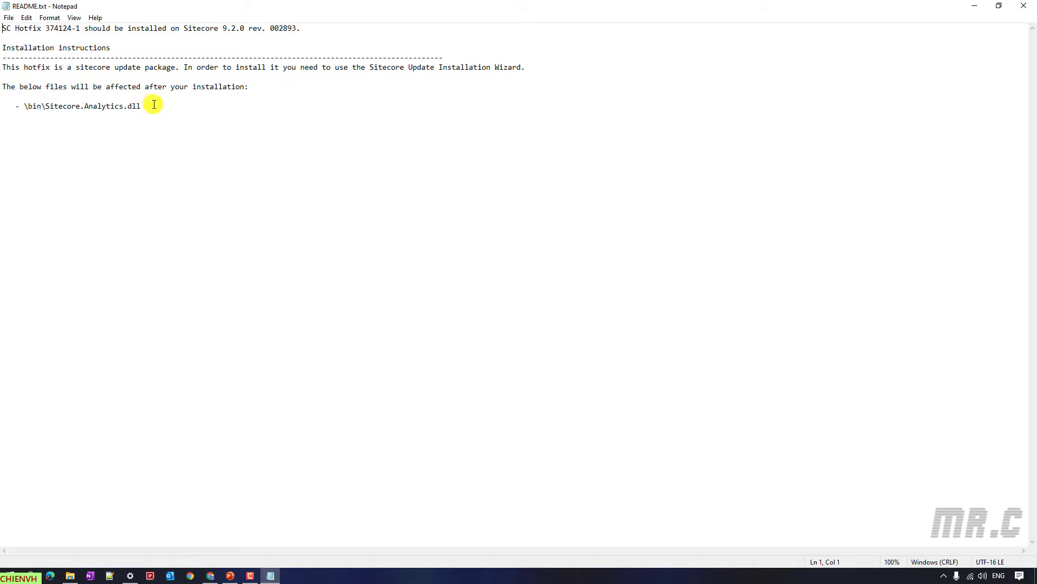
drag(154, 106, 16, 113)
click(111, 120)
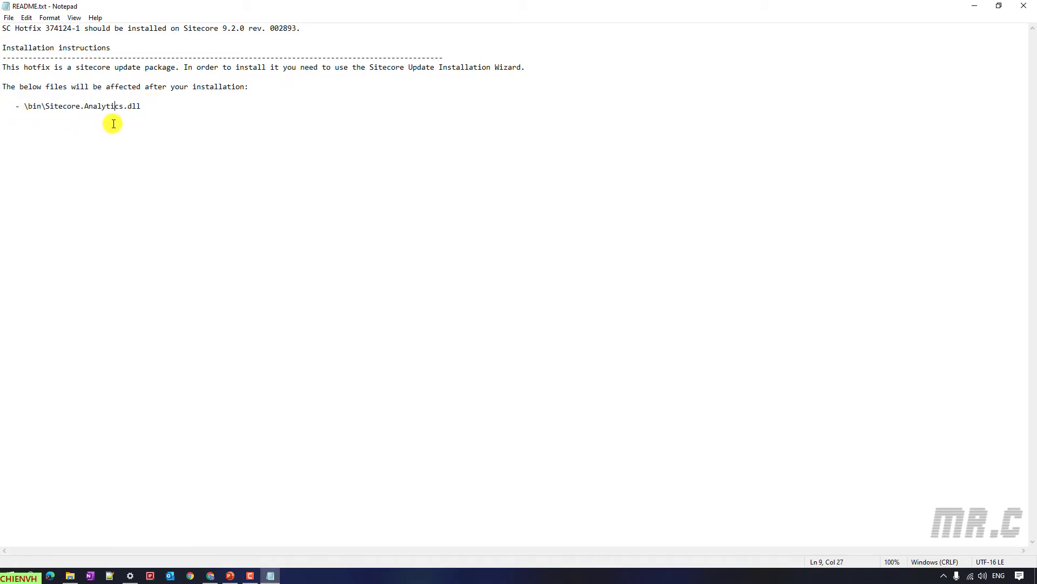
drag(143, 105, 190, 97)
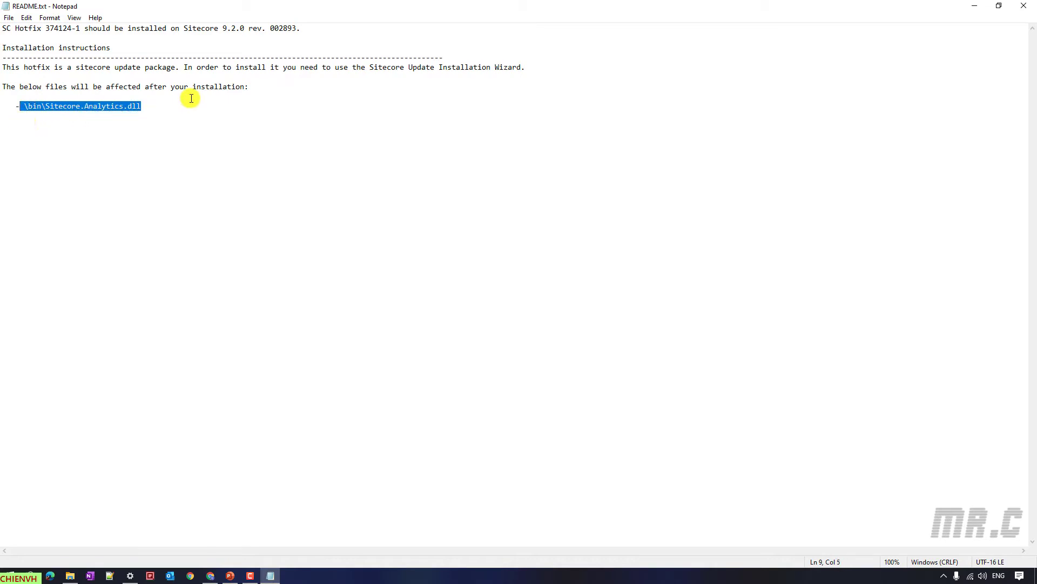
click(200, 100)
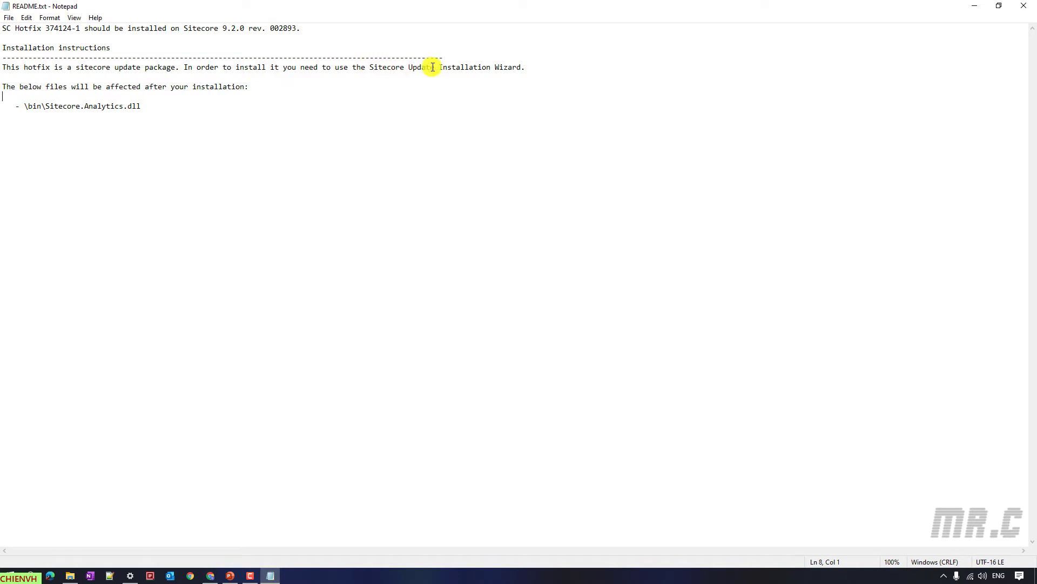
click(1027, 8)
click(320, 198)
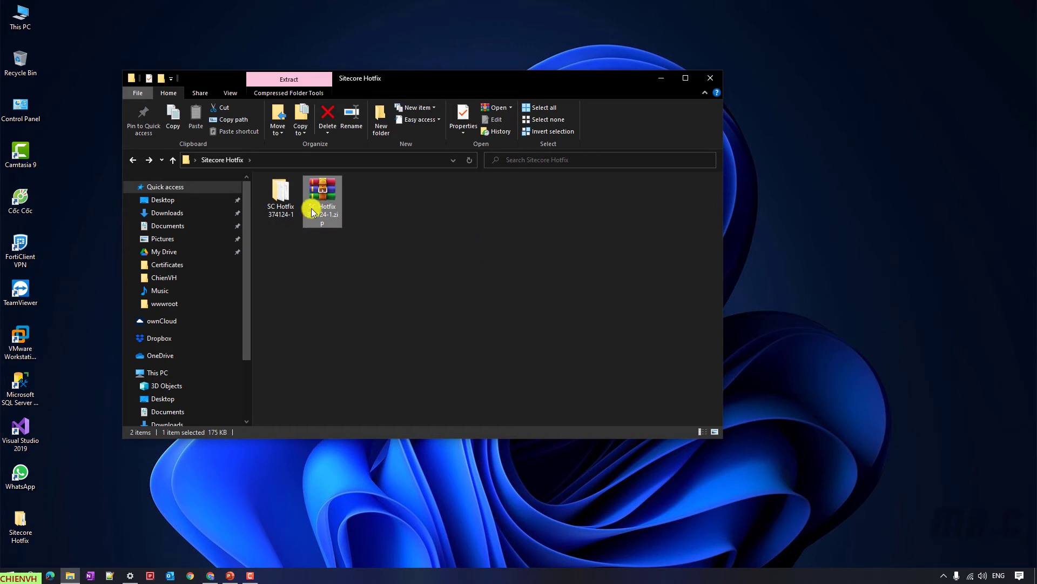
- Bring back the Sitecore Launchpad in Chrome and open the Desktop
click(458, 300)
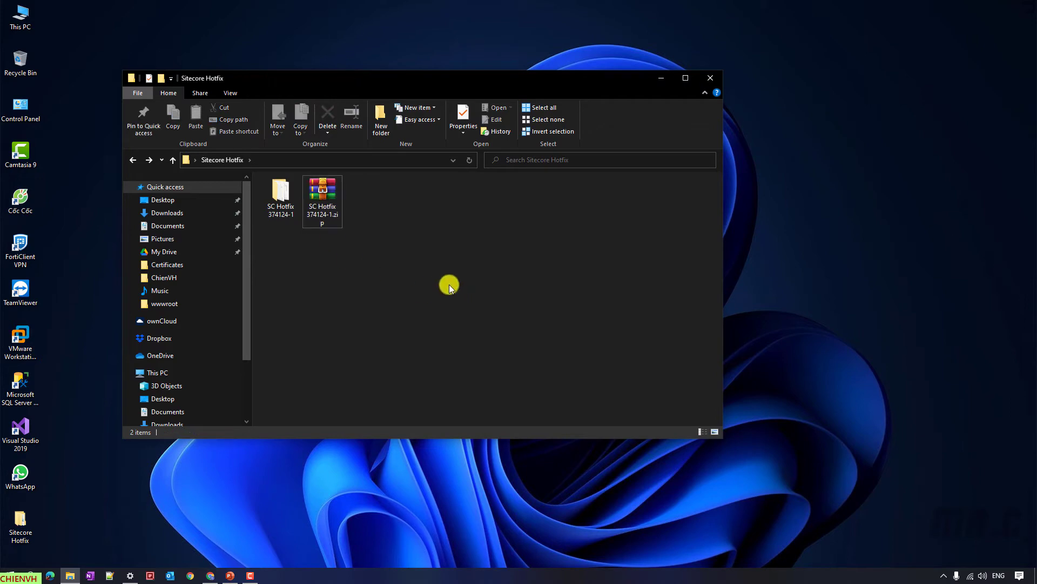
click(210, 575)
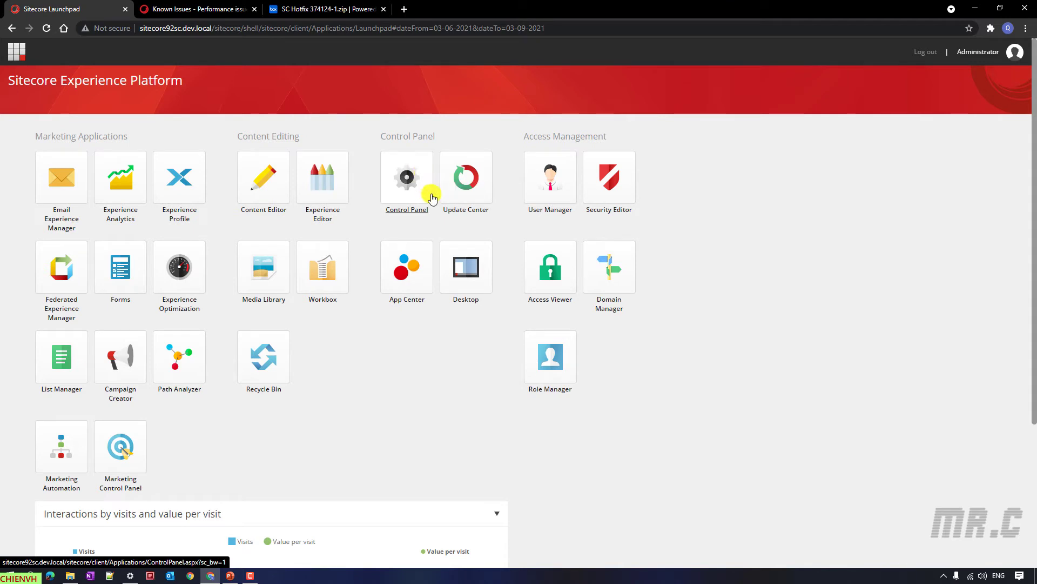
click(476, 273)
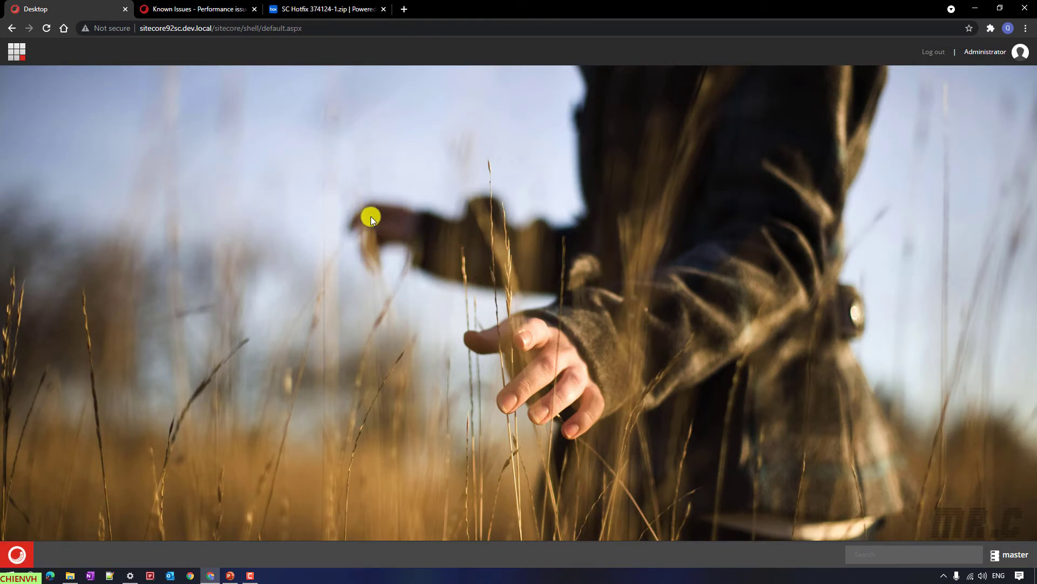
- Launch the Installation Wizard from the Sitecore start menu's Development Tools
click(20, 554)
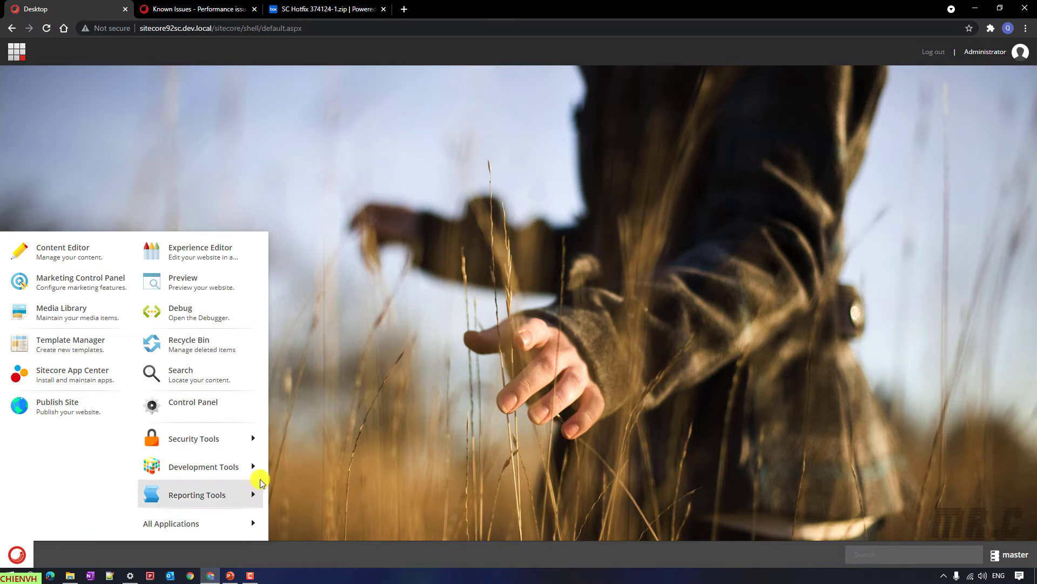
mouse_move(231, 468)
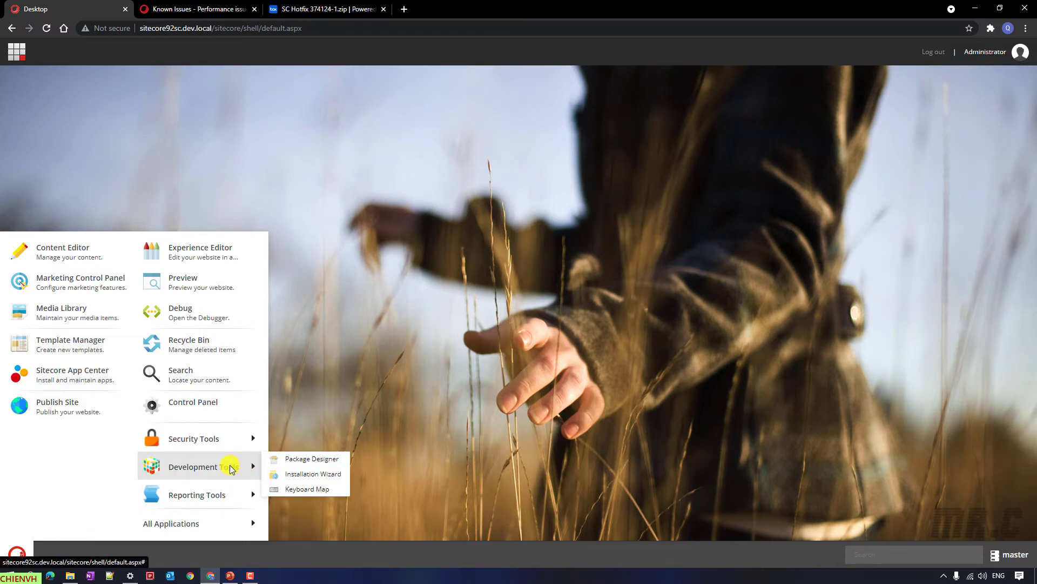
click(324, 473)
- Clear the previous package name and bring up the list of available packages
drag(220, 139, 5, 140)
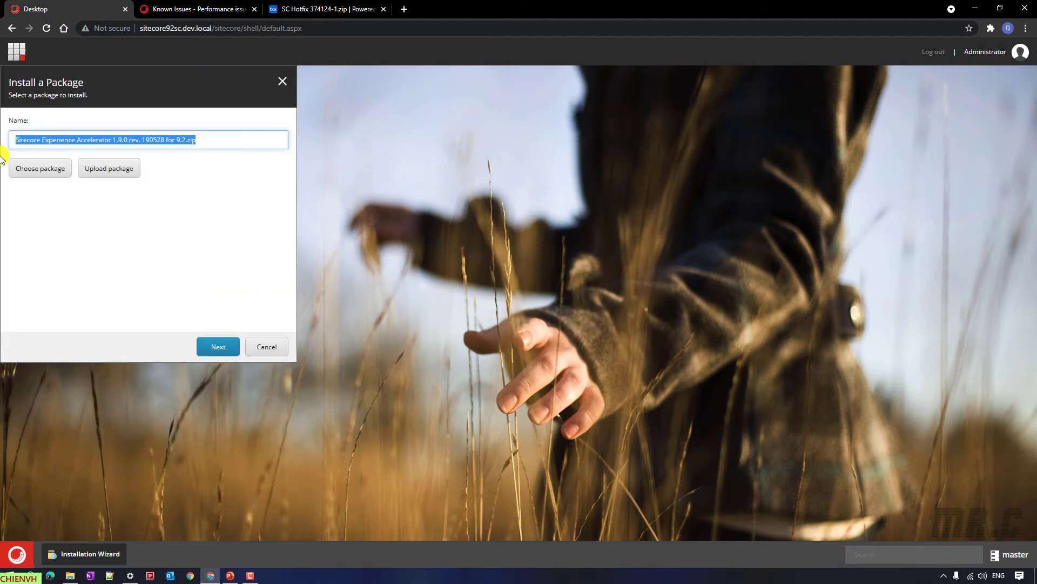
key(BackSpace)
click(113, 222)
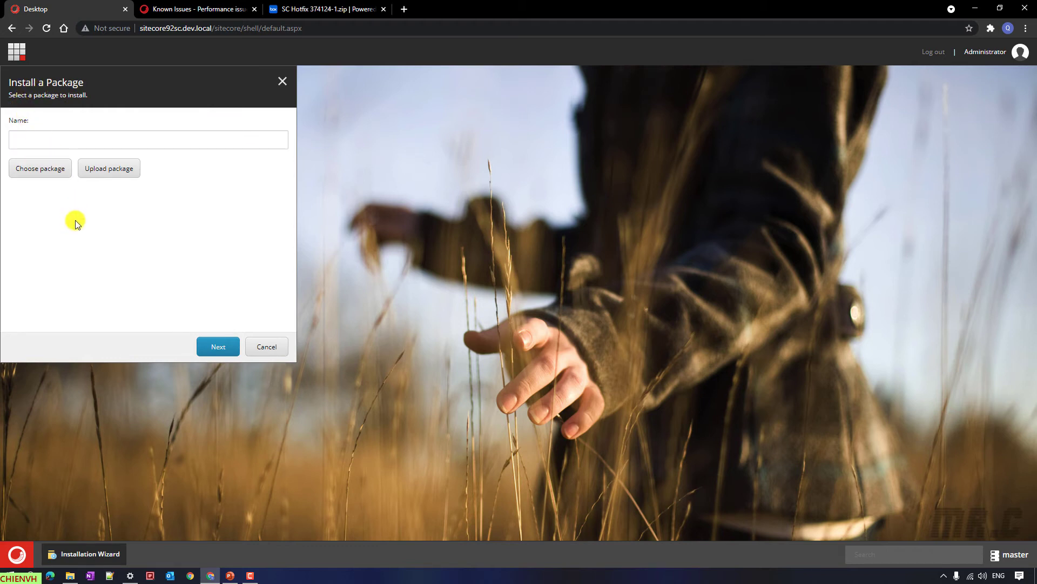
click(47, 171)
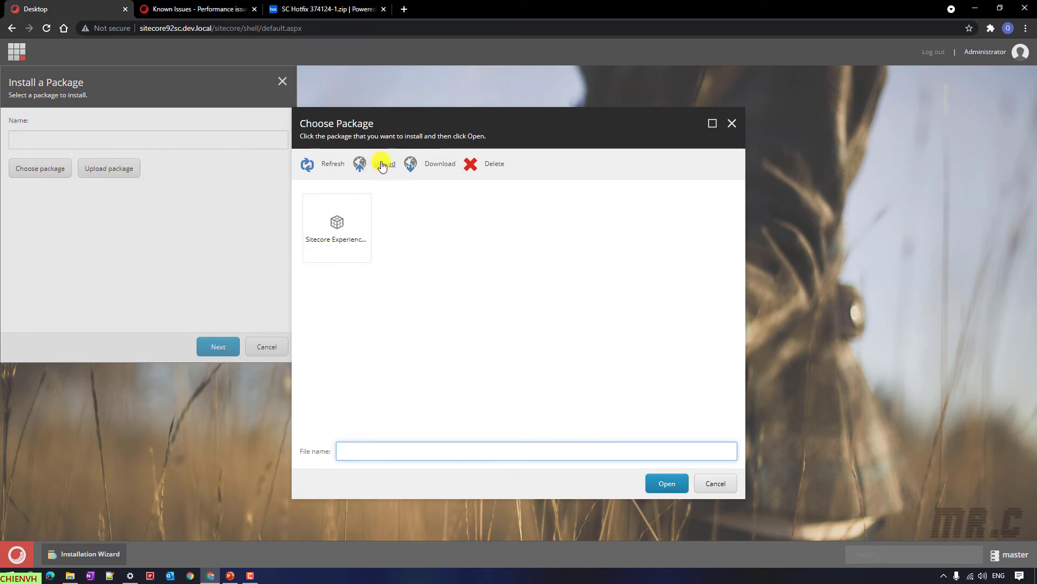
- Choose SC Hotfix 374124-1.zip from Desktop\Sitecore Hotfix as the file to upload
click(382, 164)
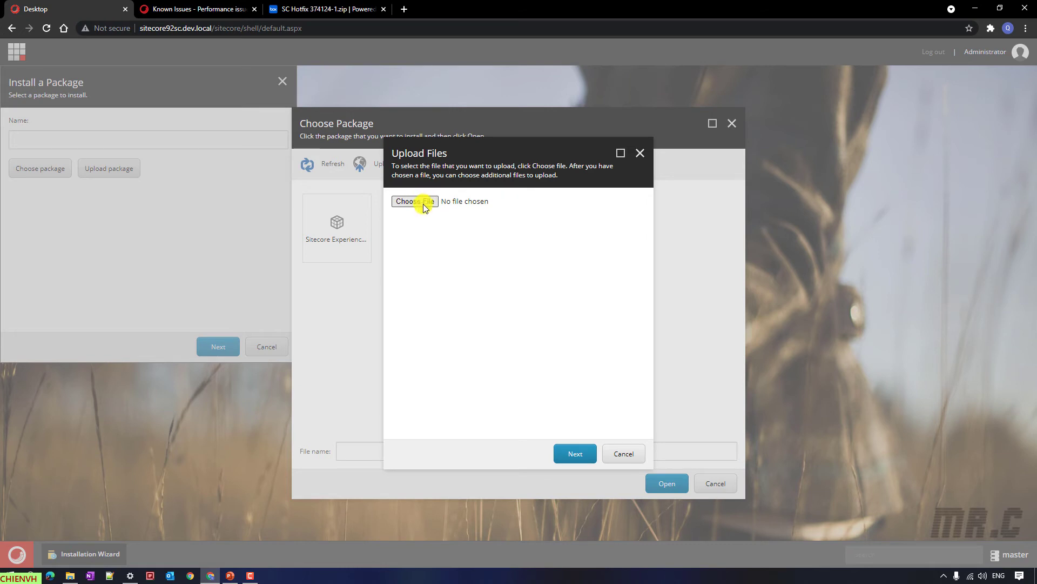
click(420, 203)
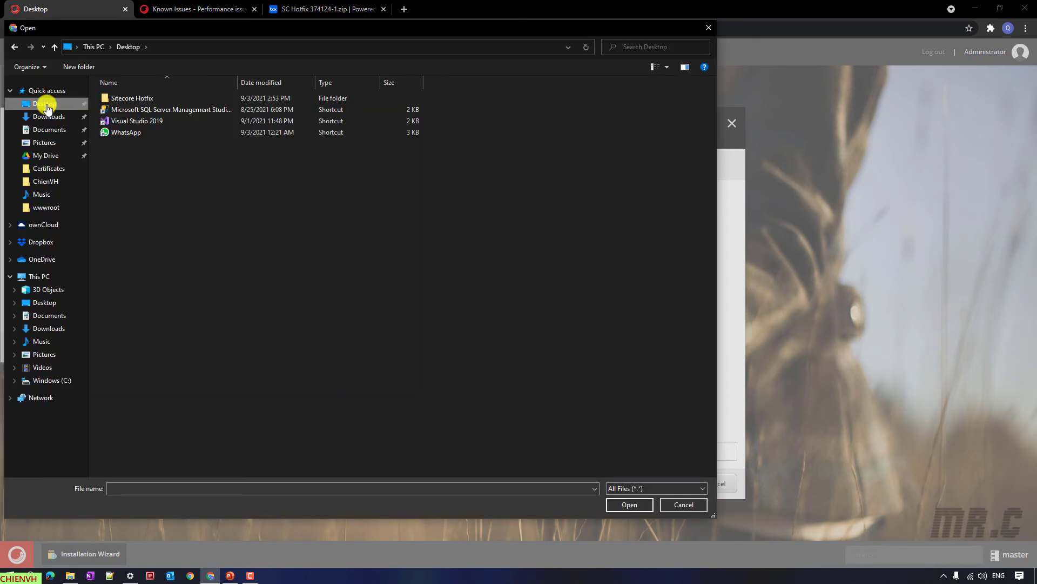
double_click(117, 95)
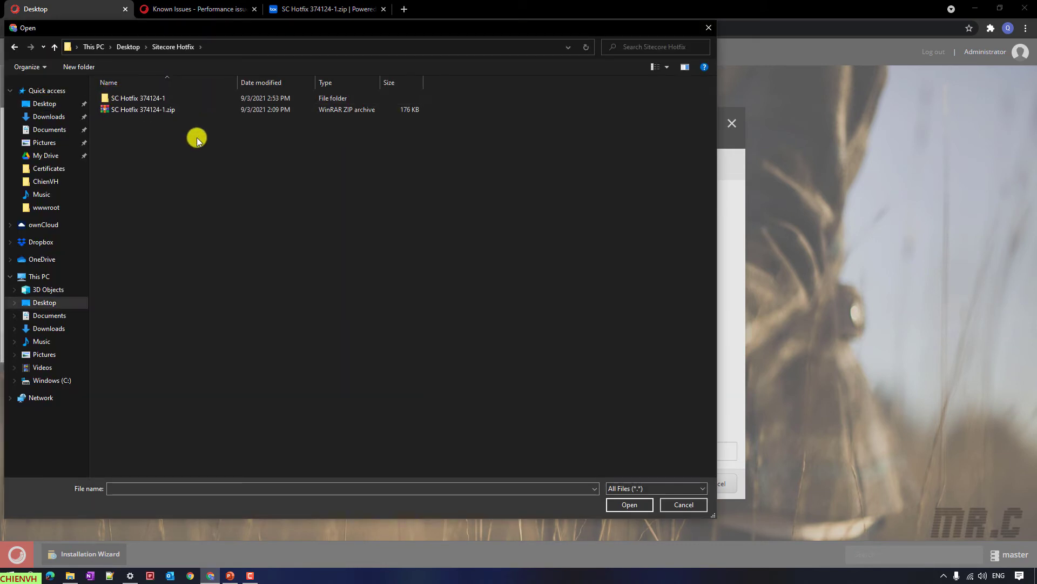
click(164, 110)
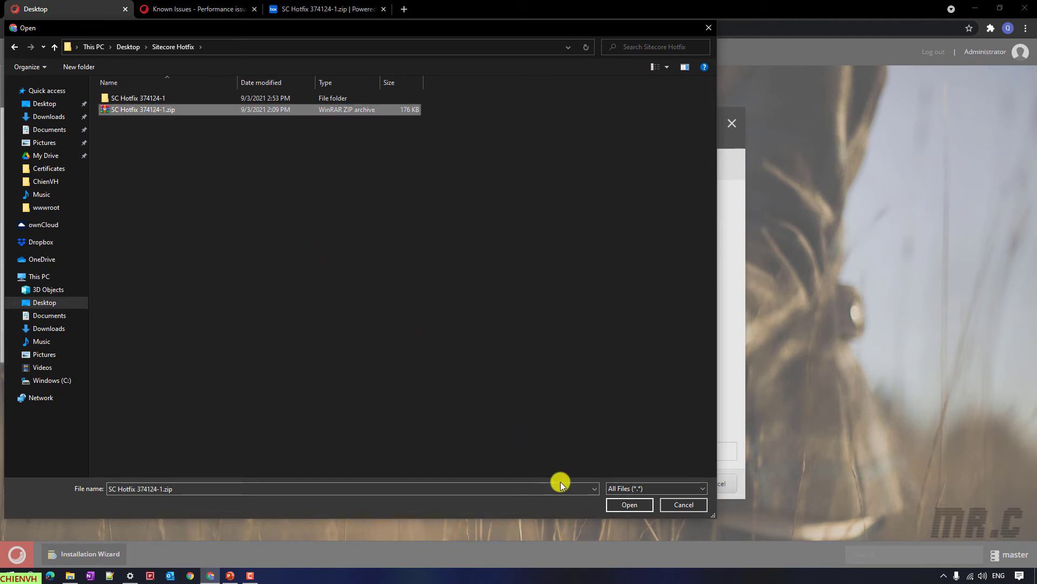
click(632, 505)
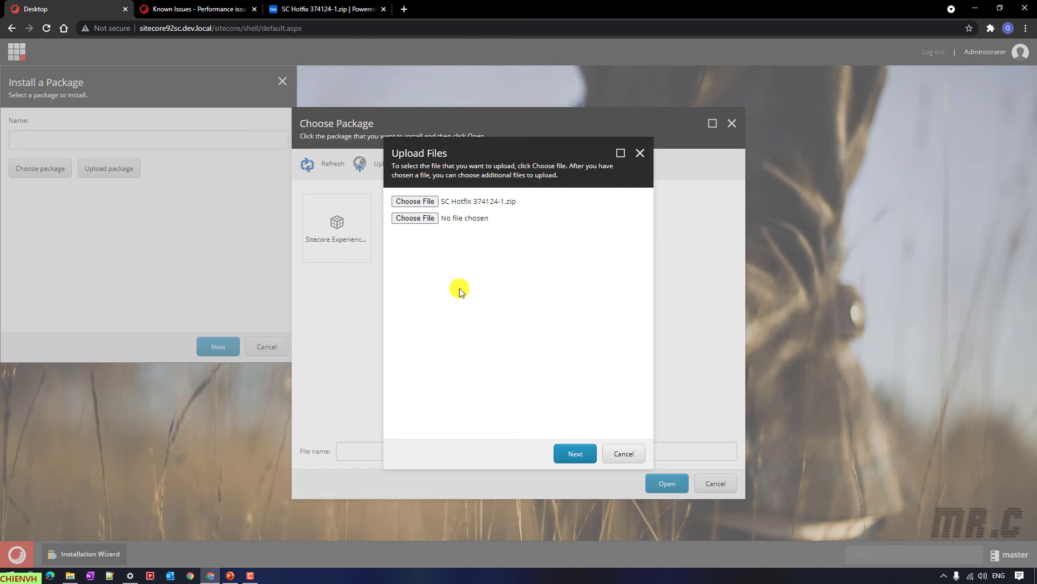
- Enable overwriting existing files and upload the hotfix zip
click(578, 449)
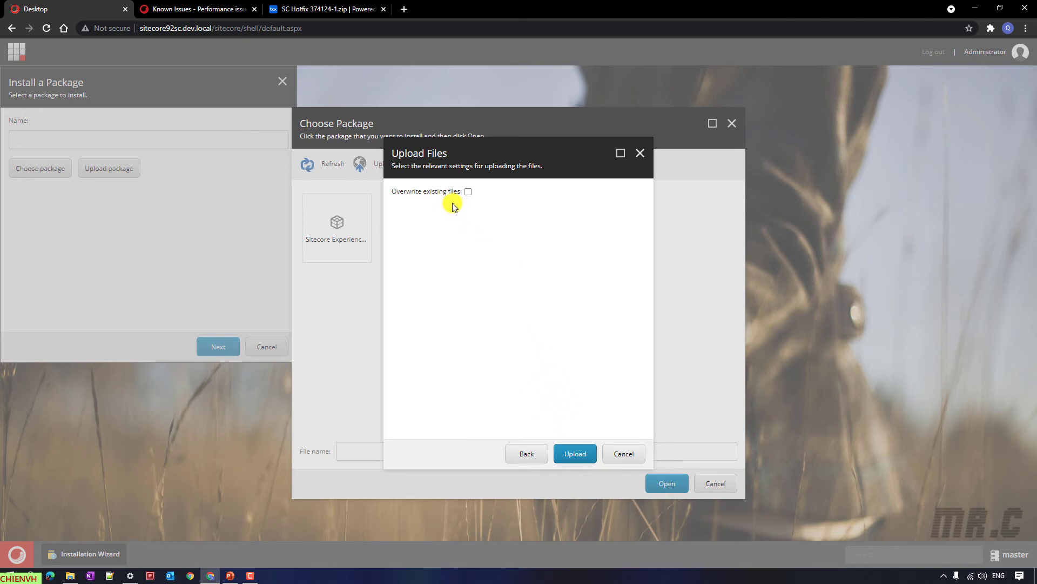
click(469, 192)
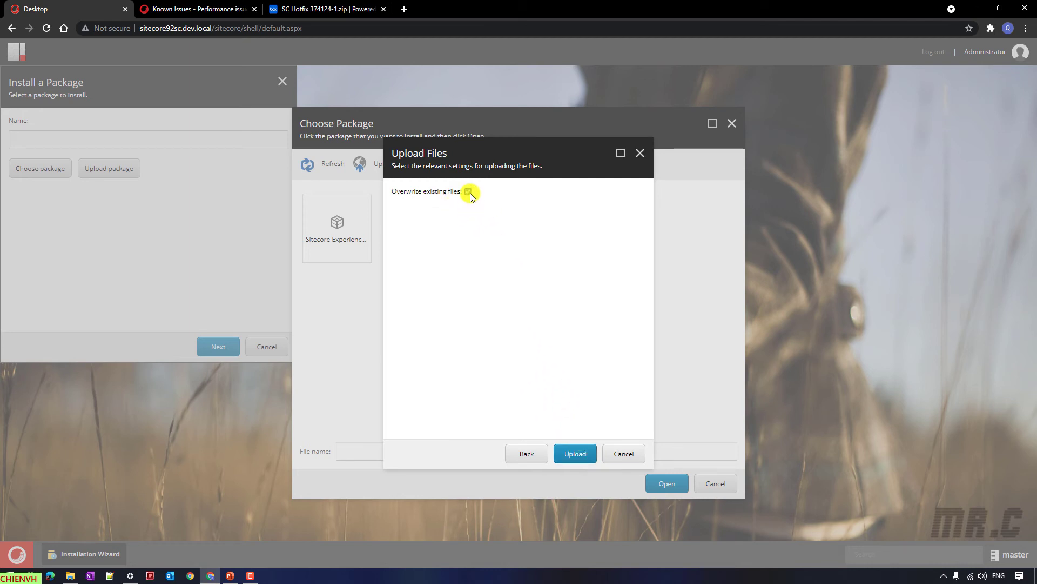
click(576, 453)
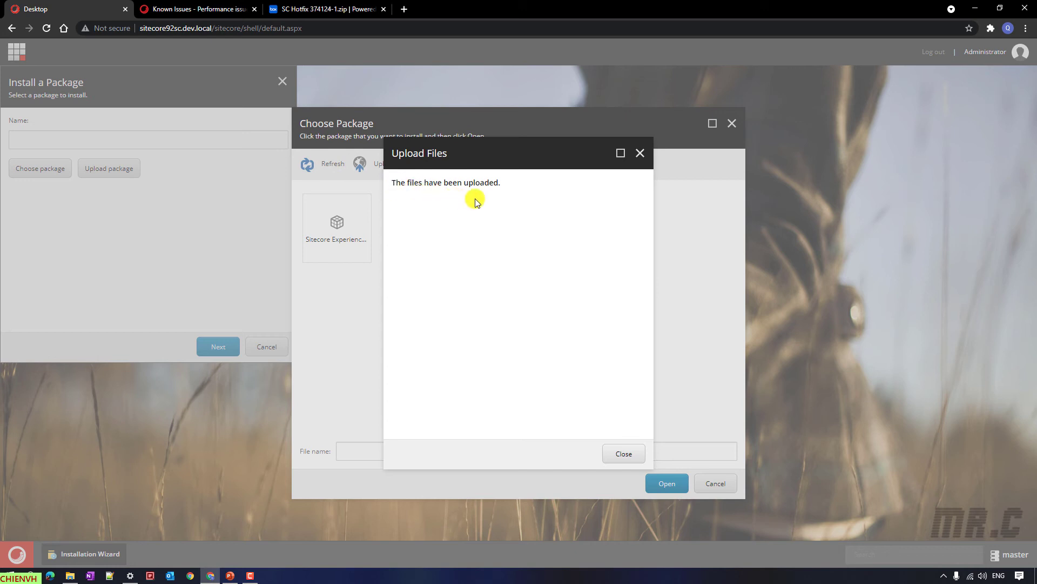
- Select the uploaded SC Hotfix 374124-1 package in the wizard and continue to its package information
click(630, 455)
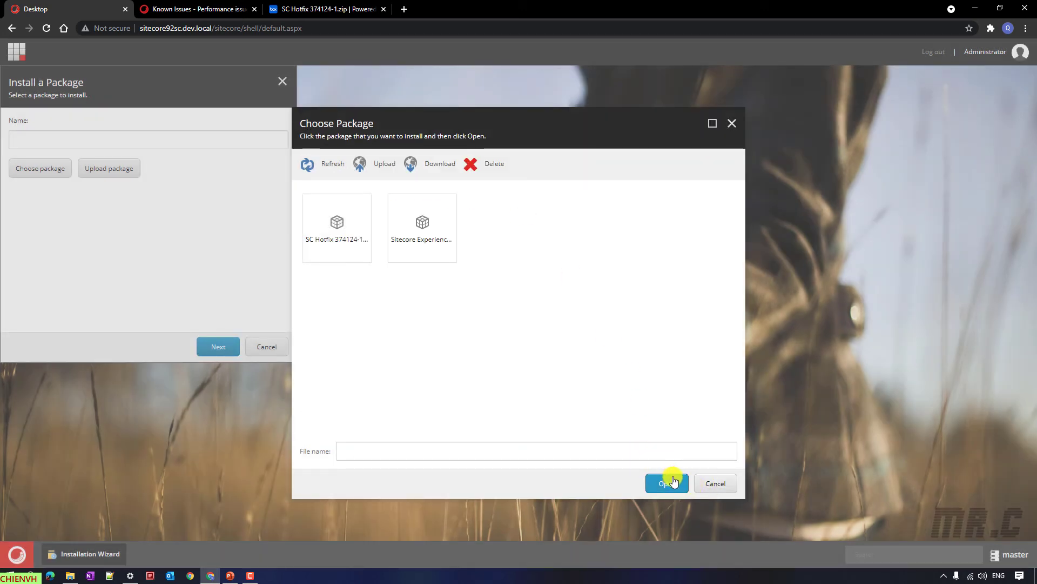
click(338, 234)
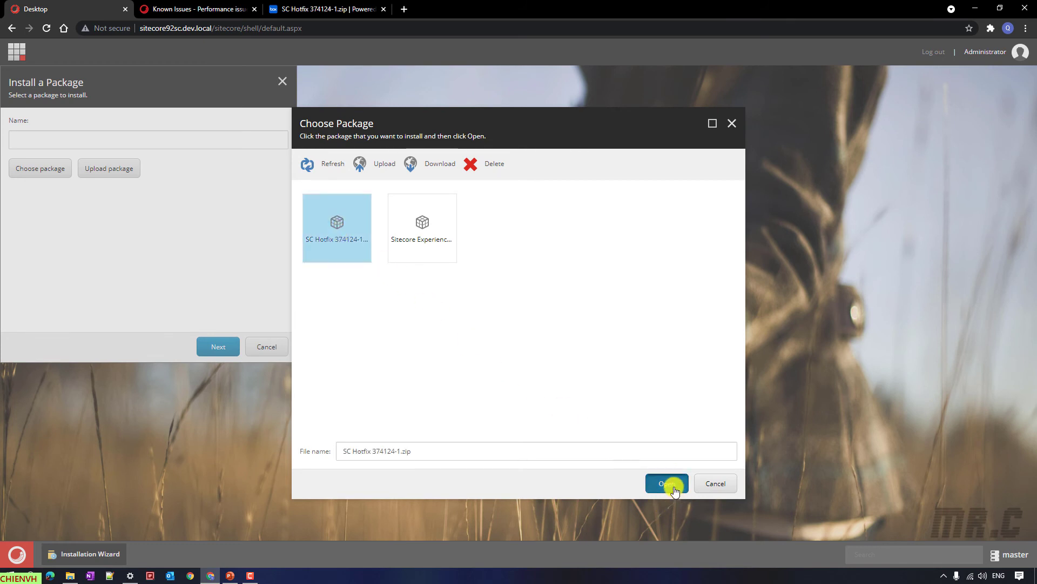
click(668, 483)
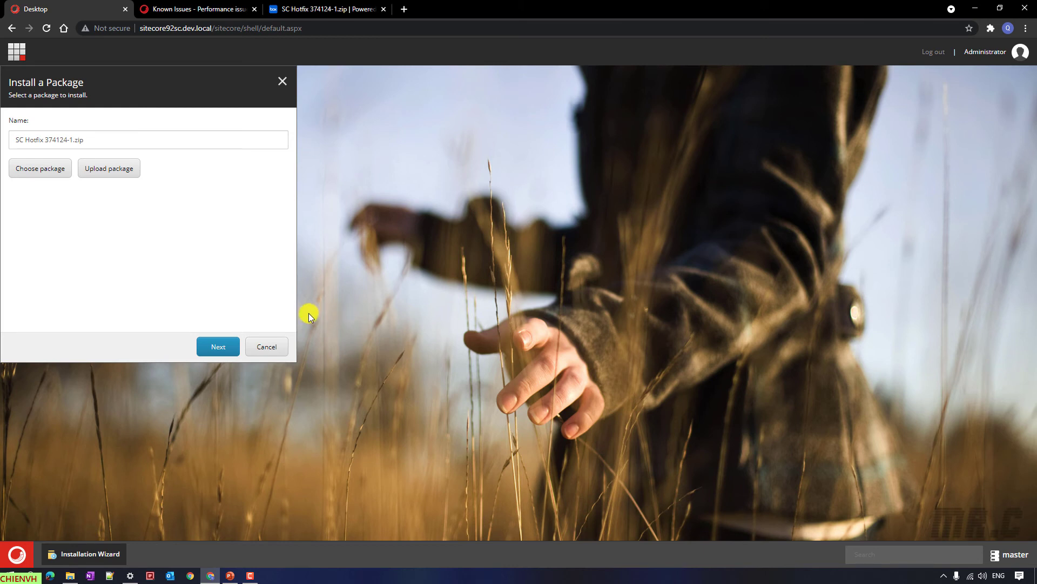
click(216, 348)
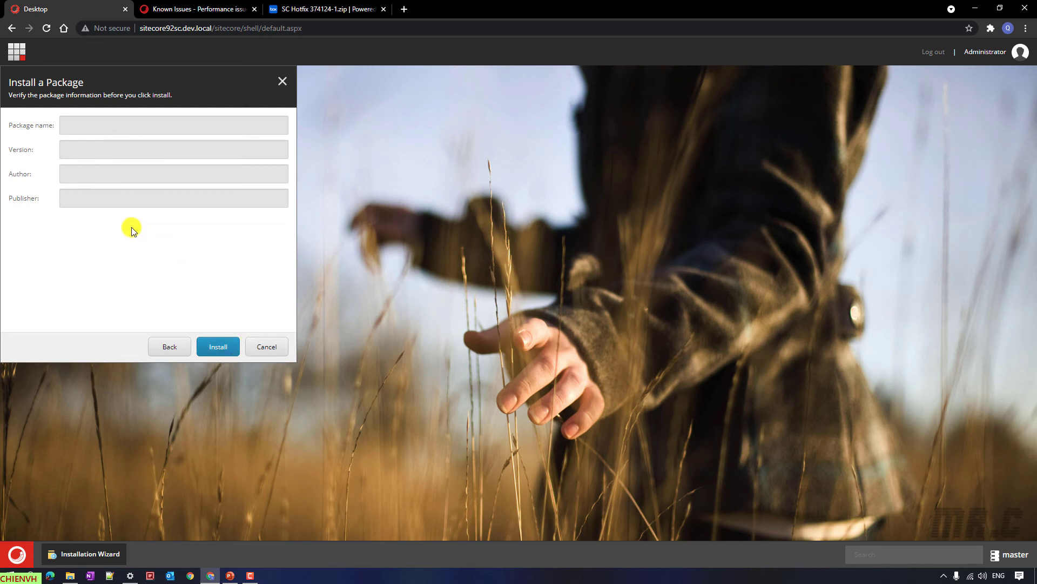
- Install the hotfix, restart the Sitecore server, and return to the Launchpad
click(216, 346)
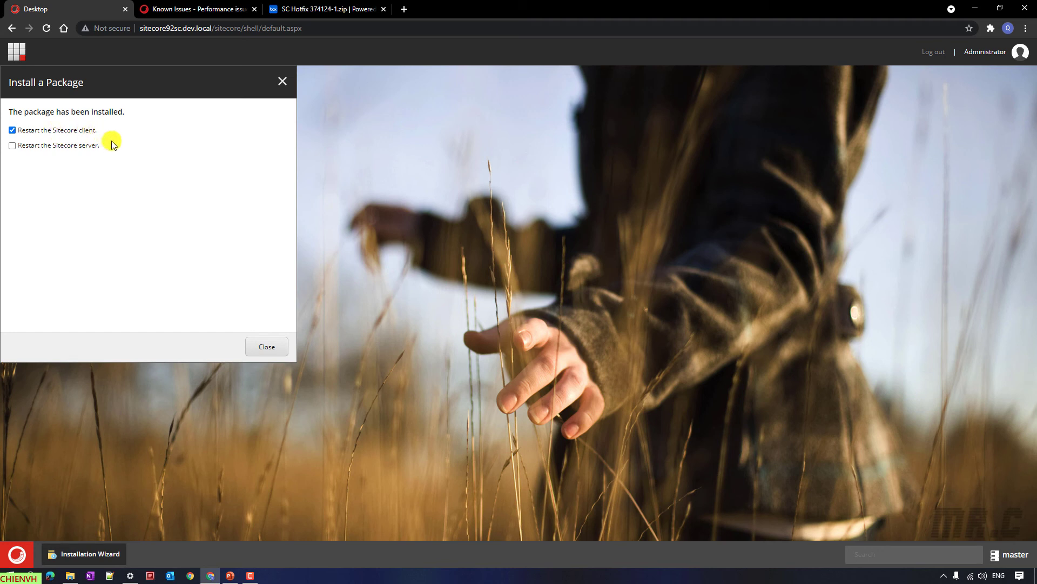
click(12, 145)
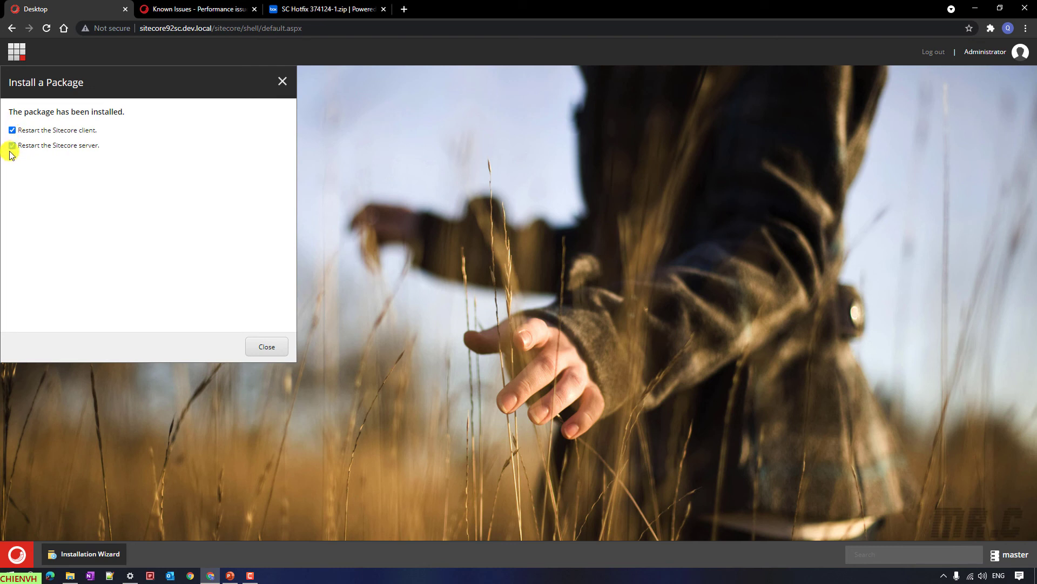
click(272, 348)
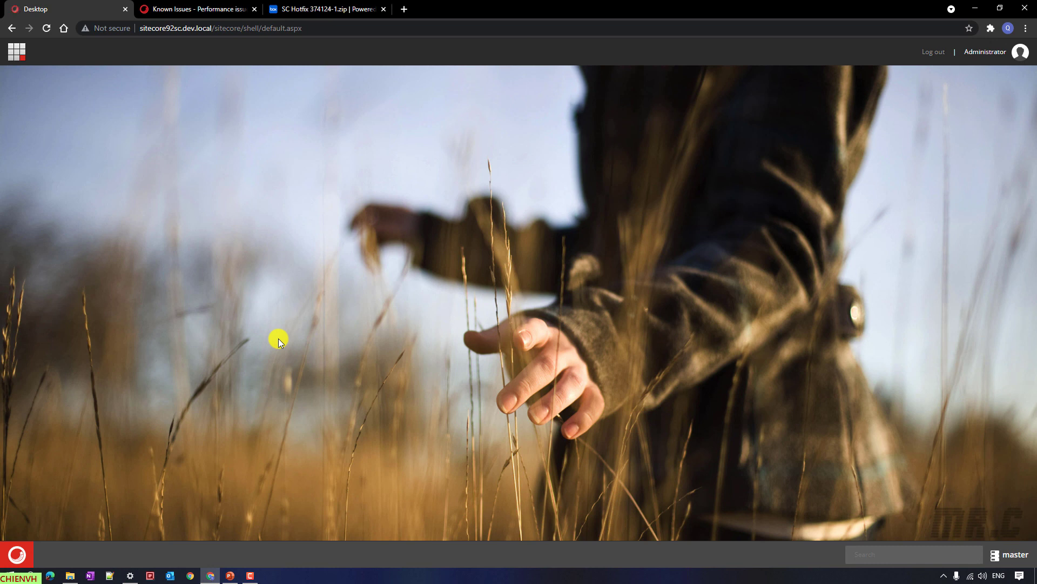
click(13, 49)
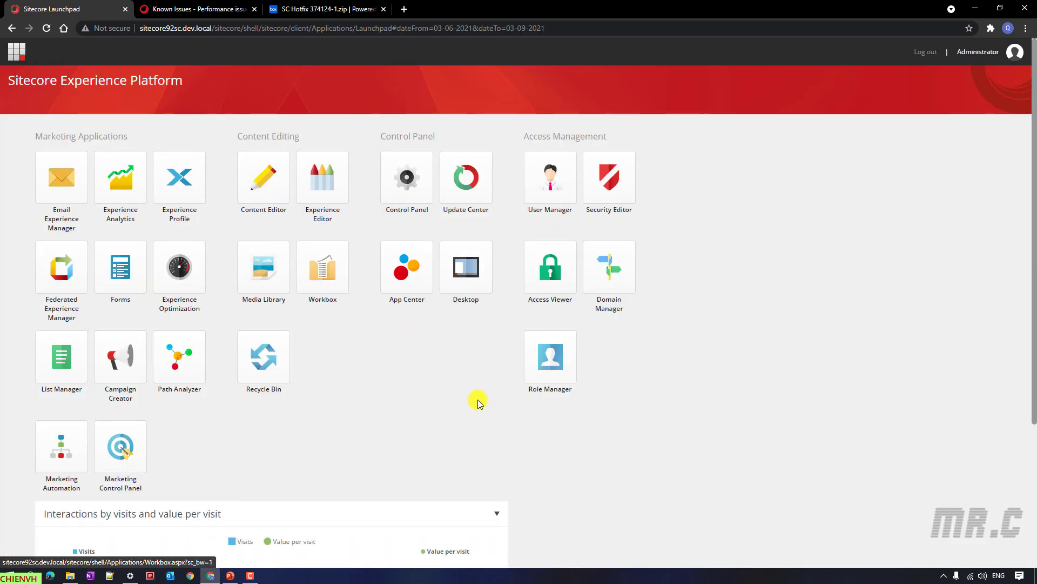